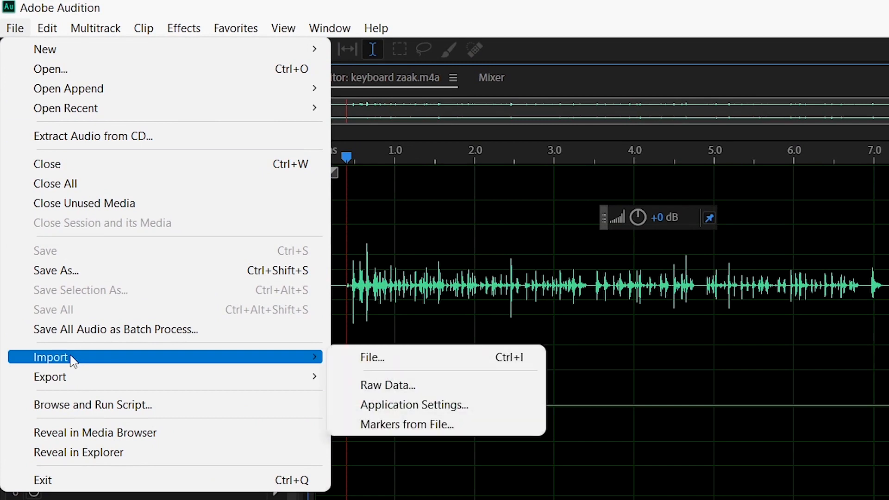
pyautogui.click(355, 358)
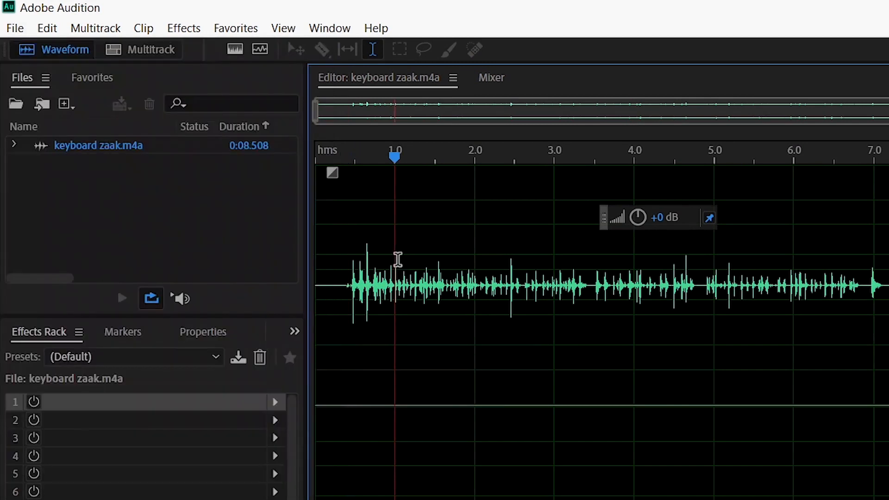
pyautogui.click(102, 210)
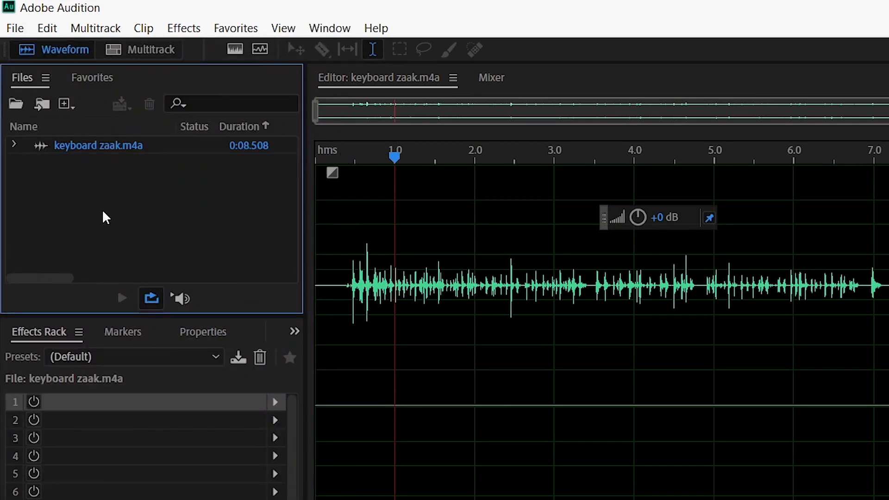
pyautogui.doubleClick(135, 215)
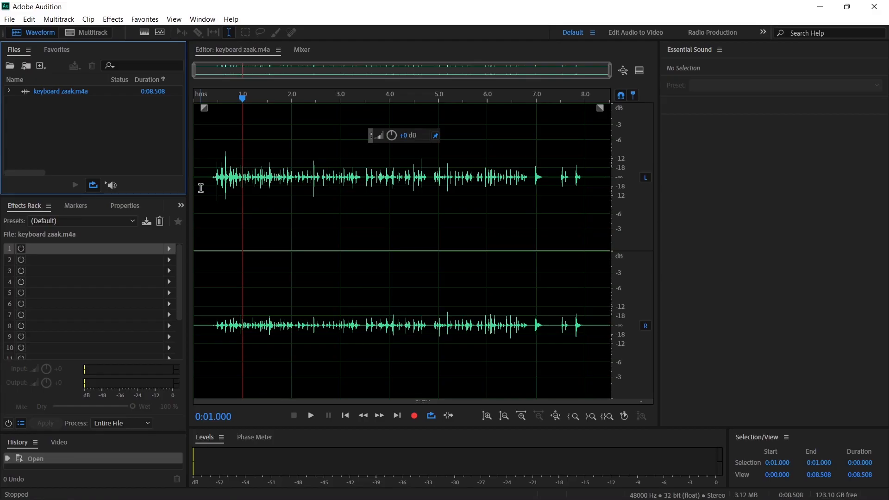
# Play the original keyboard recording from where the sound begins, stop it, and return the playhead to that point.
pyautogui.click(216, 167)
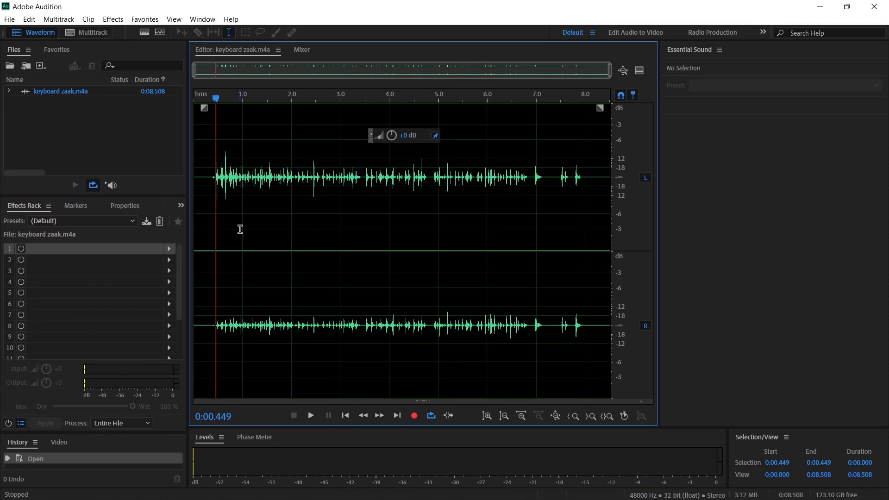
pyautogui.press('space')
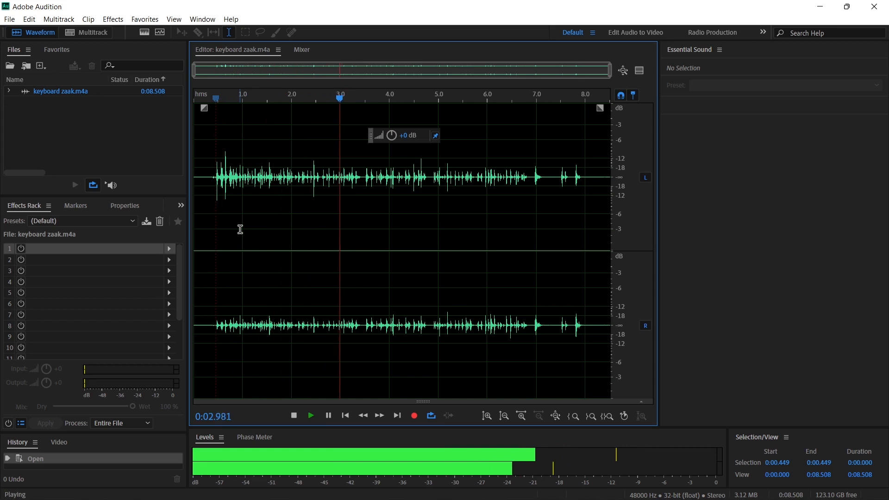
pyautogui.press('space')
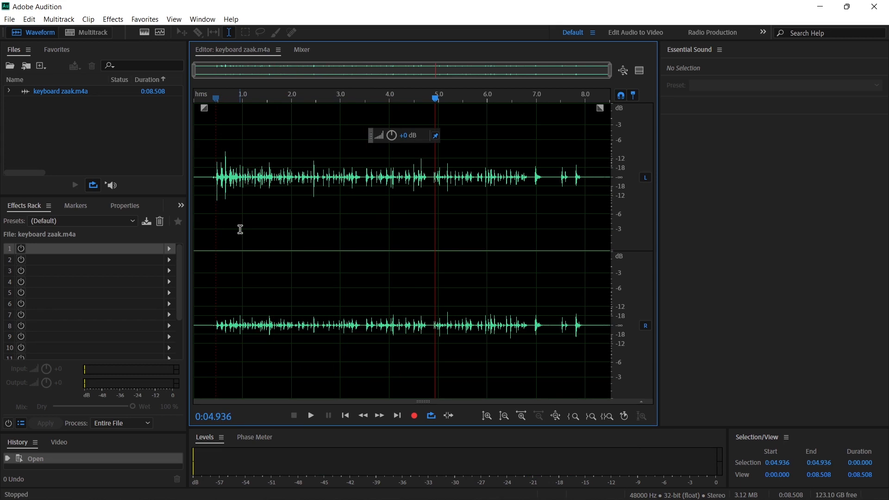
pyautogui.click(215, 98)
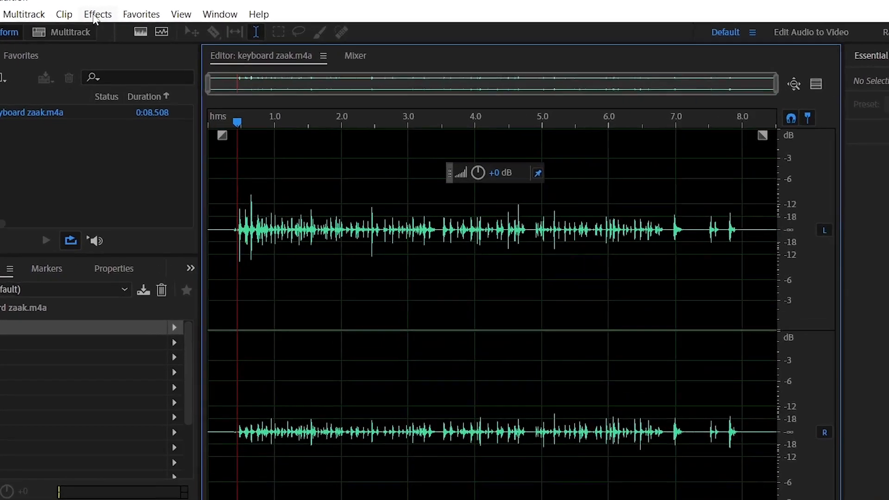
# Open the Parametric Equalizer effect for the keyboard recording and load the Loudness Maximizer preset.
pyautogui.click(113, 19)
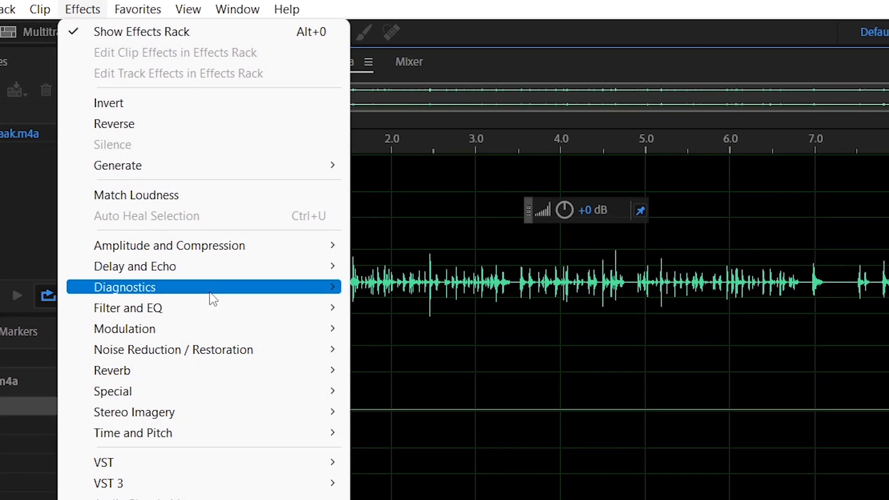
pyautogui.moveTo(147, 308)
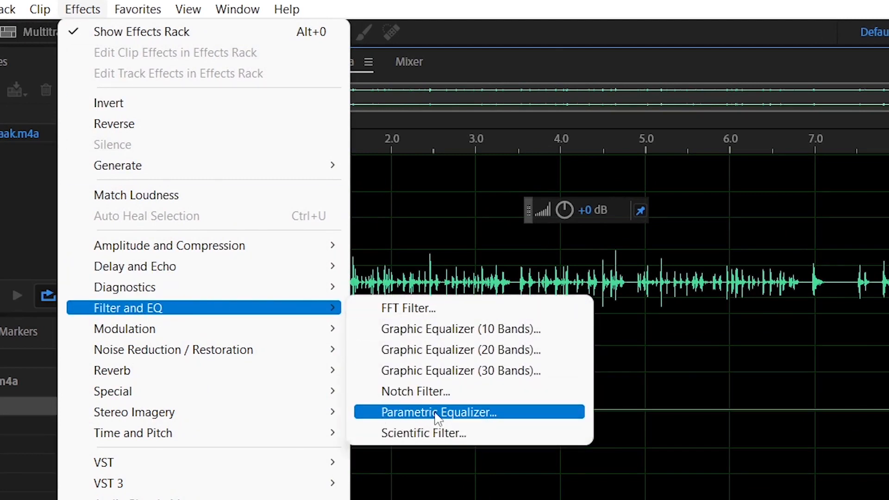
pyautogui.click(493, 411)
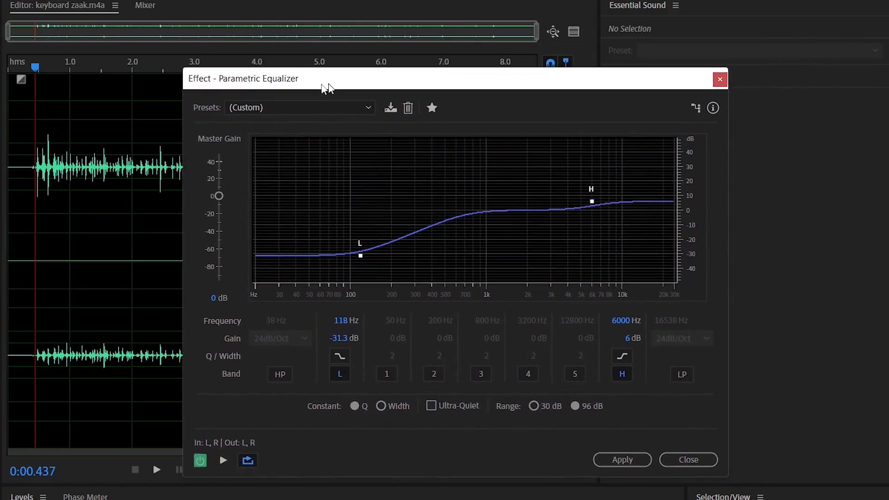
pyautogui.moveTo(328, 88); pyautogui.dragTo(264, 101)
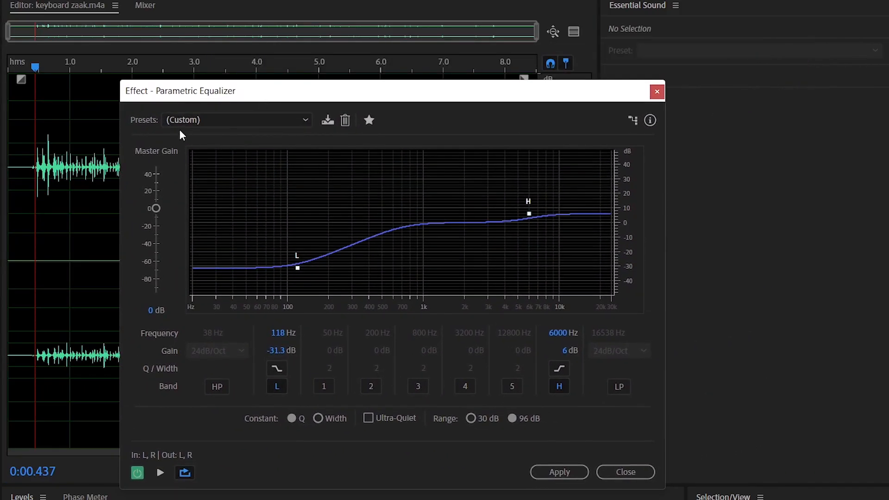
pyautogui.click(211, 121)
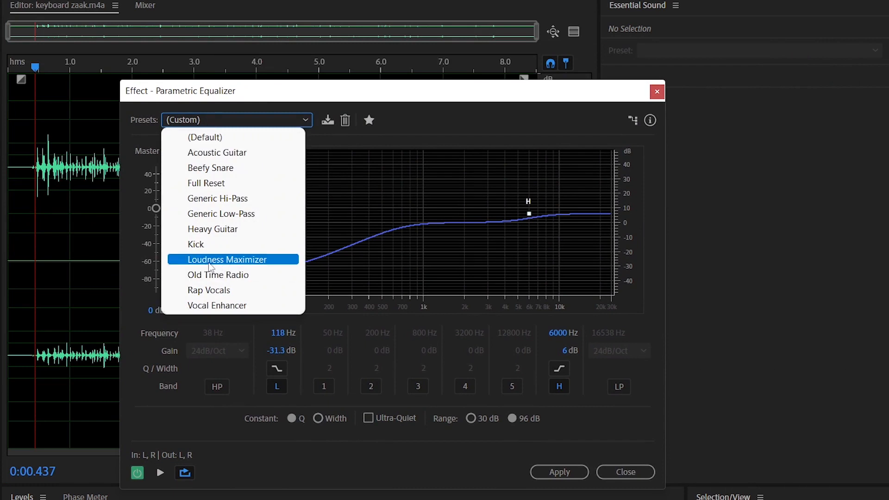
pyautogui.click(245, 259)
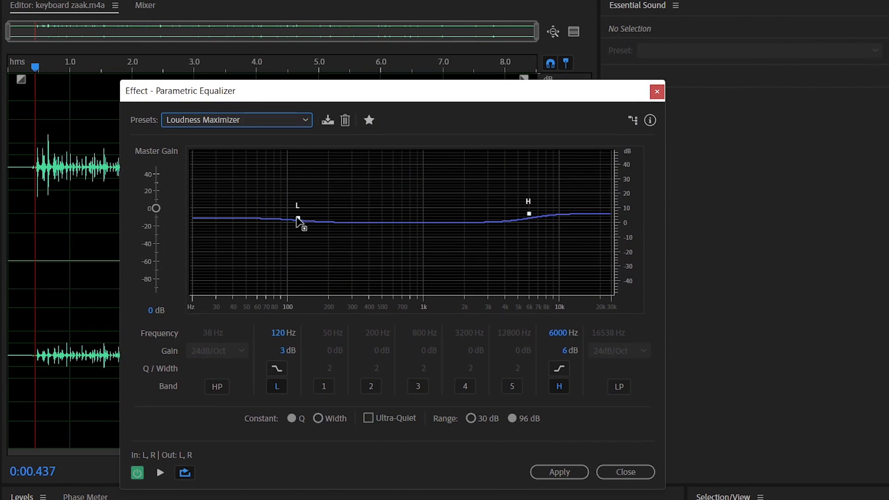
# Lower the equalizer's low-shelf band to about -37.9 dB at about 128 Hz.
pyautogui.moveTo(529, 216)
pyautogui.moveTo(298, 221)
pyautogui.moveTo(297, 220); pyautogui.dragTo(302, 278)
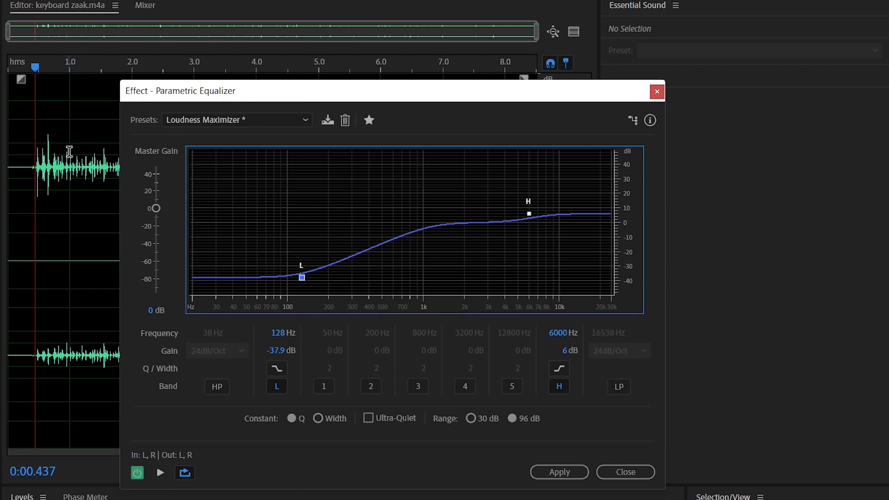
# Move the equalizer window clear of the waveform and preview the recording with the equalizer active.
pyautogui.moveTo(210, 100); pyautogui.dragTo(357, 88)
pyautogui.press('space')
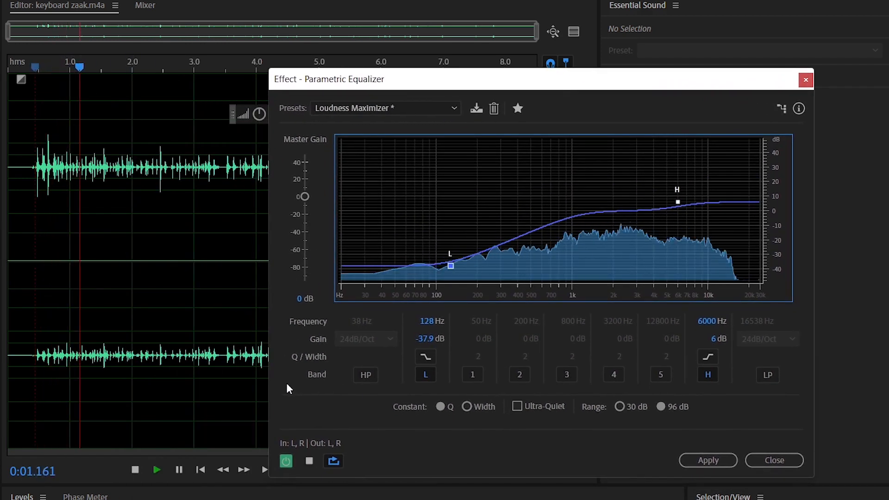
pyautogui.press('space')
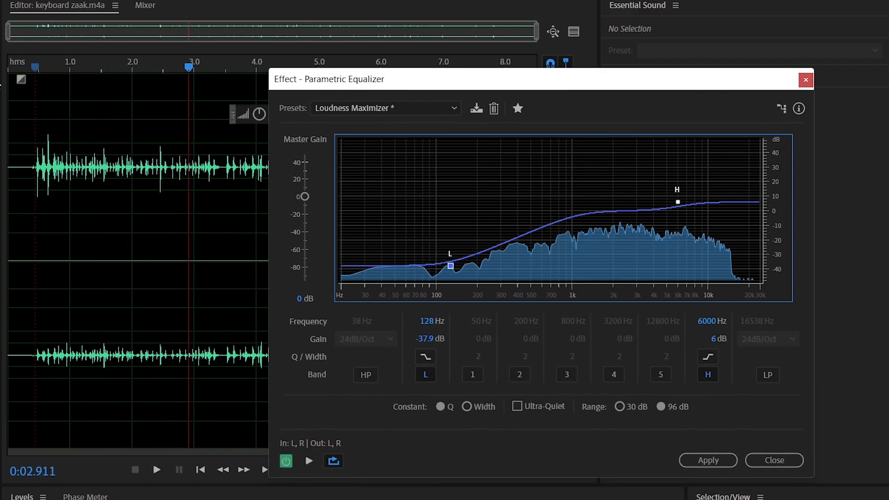
# Compare the recording from its beginning with the equalizer bypassed and switched back on, and stop playback.
pyautogui.click(32, 65)
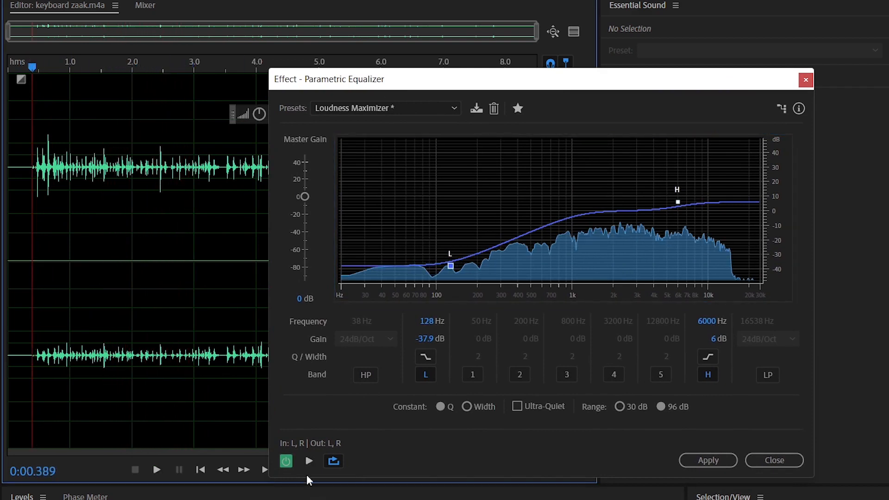
pyautogui.click(288, 459)
pyautogui.click(309, 461)
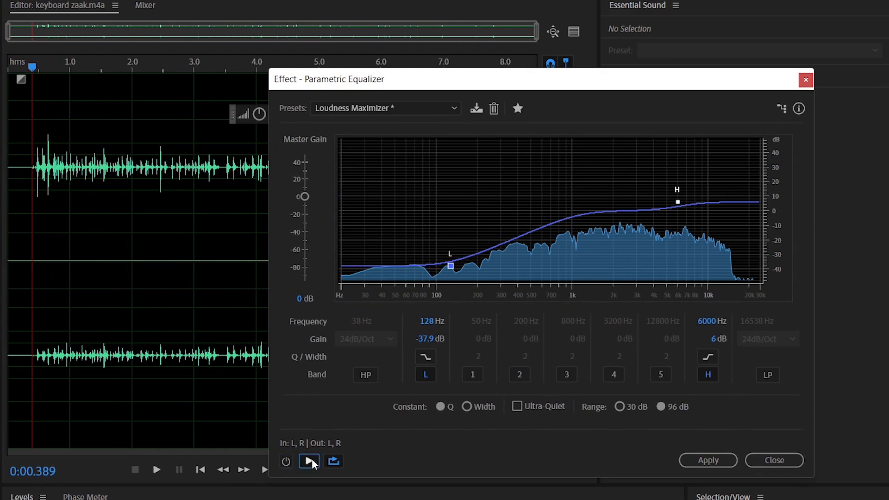
pyautogui.click(309, 461)
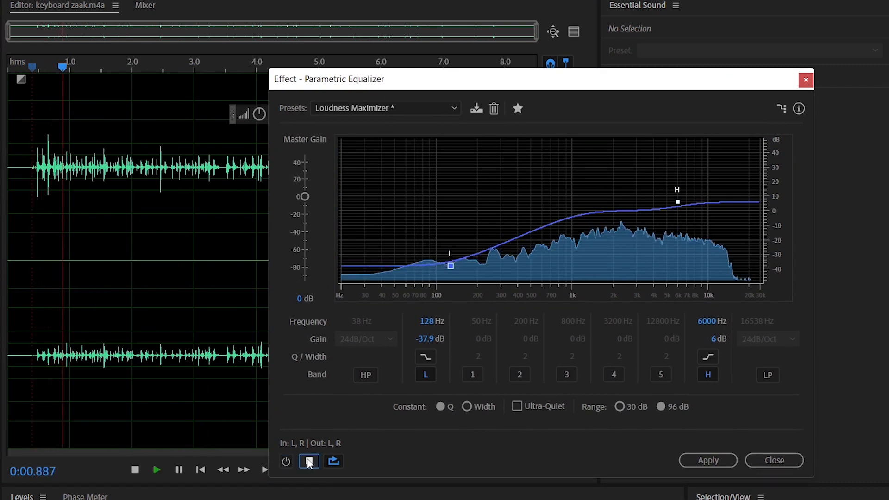
pyautogui.click(287, 460)
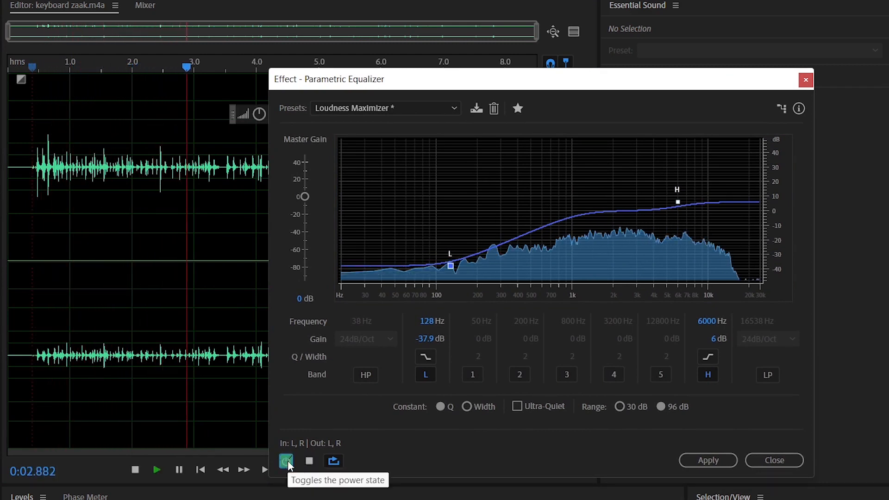
pyautogui.click(287, 460)
pyautogui.click(288, 460)
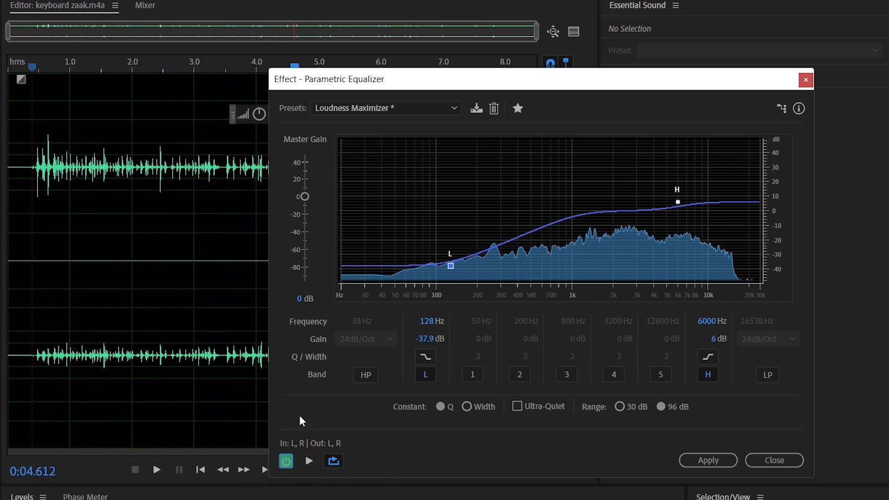
# Apply the Parametric Equalizer to the whole recording, clear the selection, and place the playhead where the sound begins.
pyautogui.moveTo(430, 86); pyautogui.dragTo(286, 84)
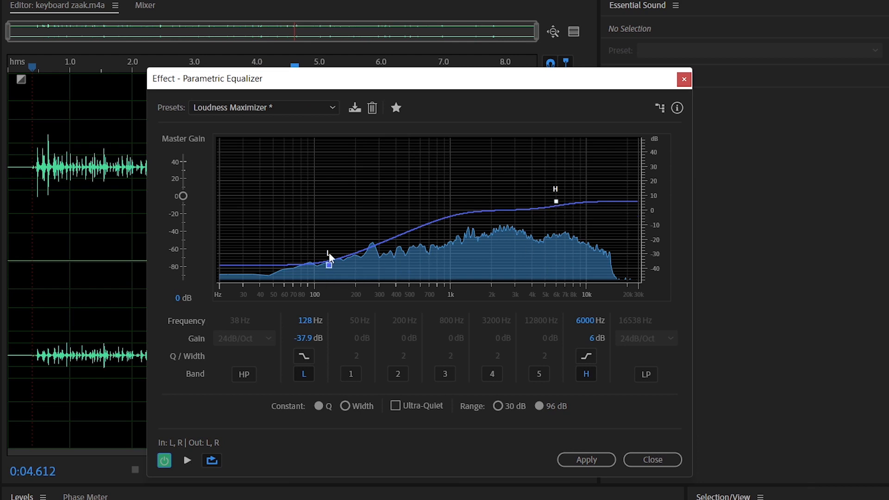
pyautogui.click(572, 456)
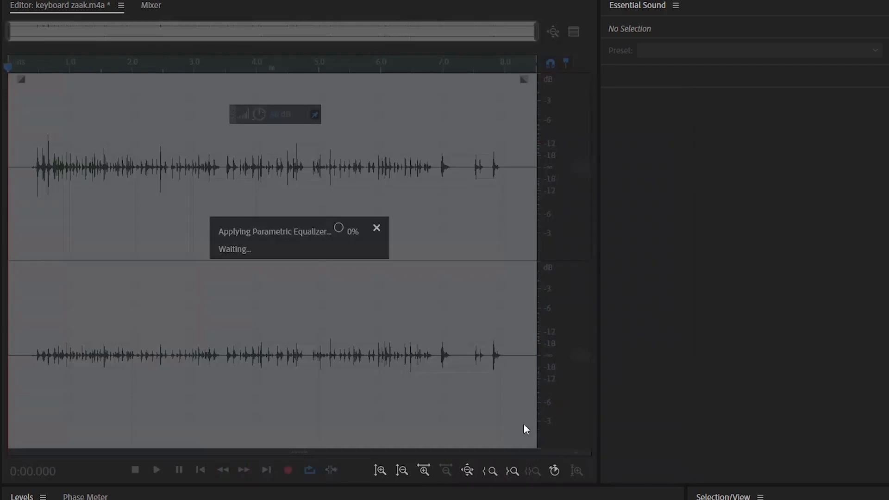
pyautogui.click(33, 160)
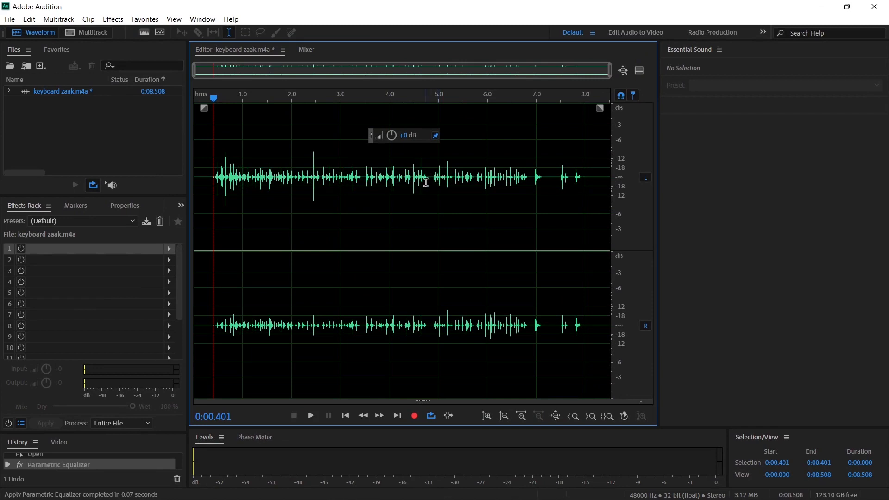
pyautogui.moveTo(465, 176); pyautogui.dragTo(213, 178)
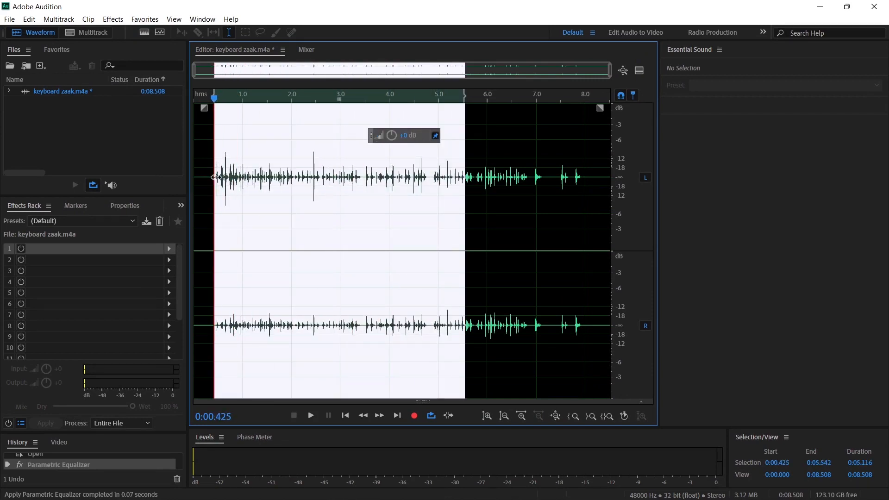
pyautogui.click(217, 178)
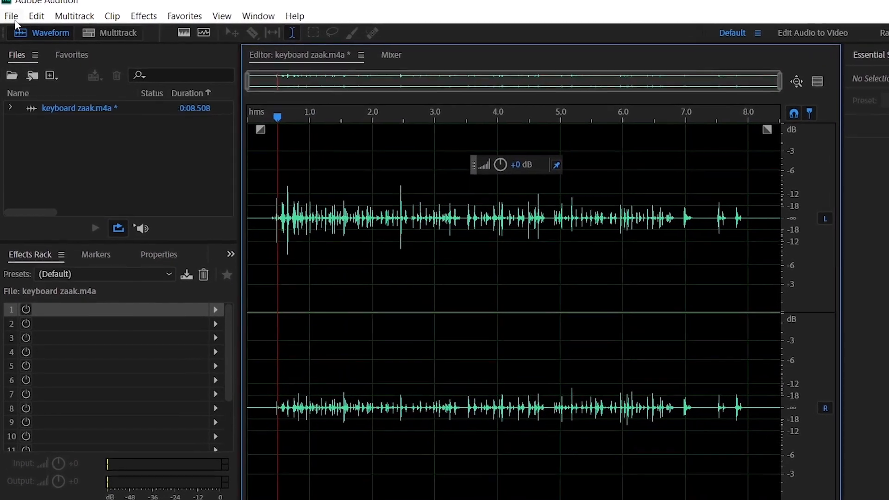
# Open the file export settings to examine the file name, location and format, and leave without exporting.
pyautogui.click(14, 21)
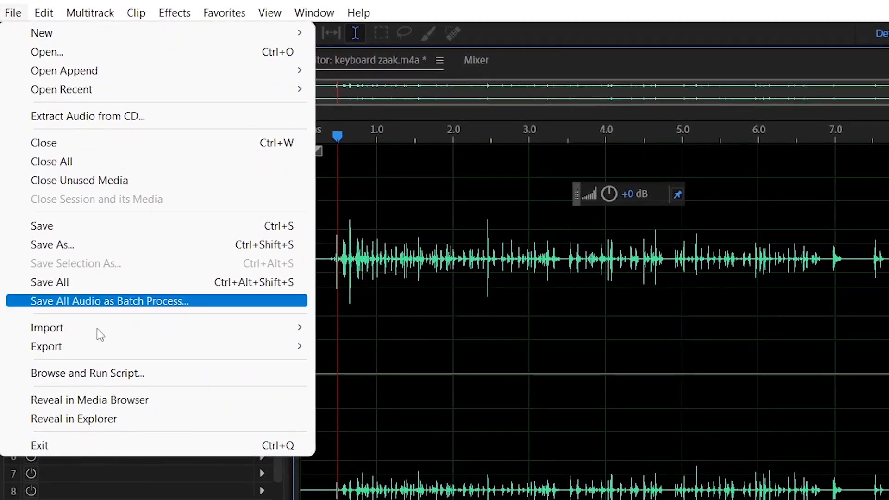
pyautogui.moveTo(97, 341)
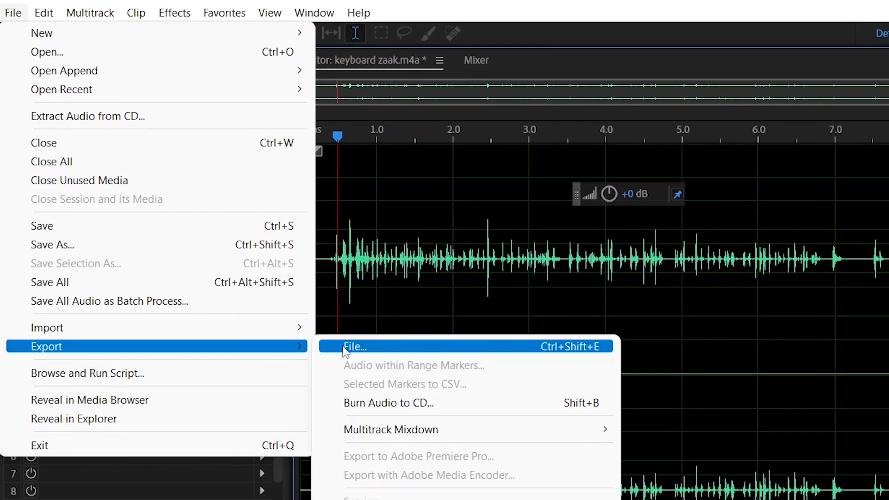
pyautogui.click(345, 350)
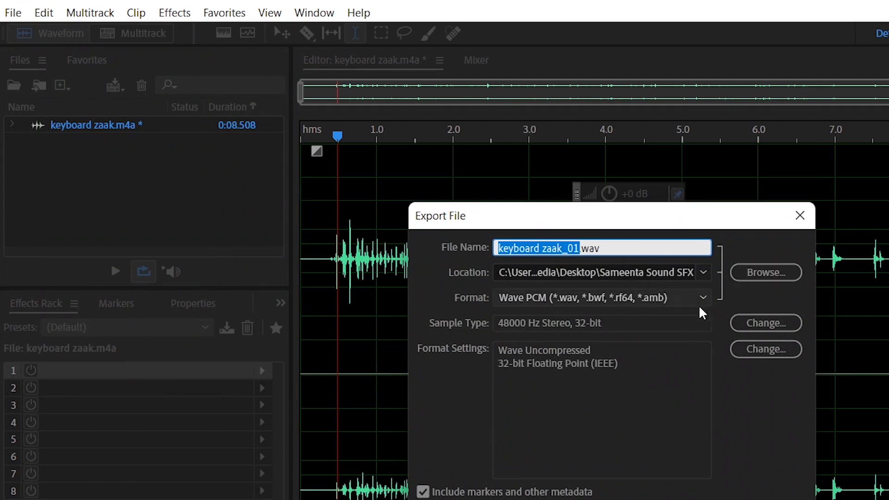
pyautogui.click(633, 250)
pyautogui.moveTo(634, 250); pyautogui.dragTo(481, 246)
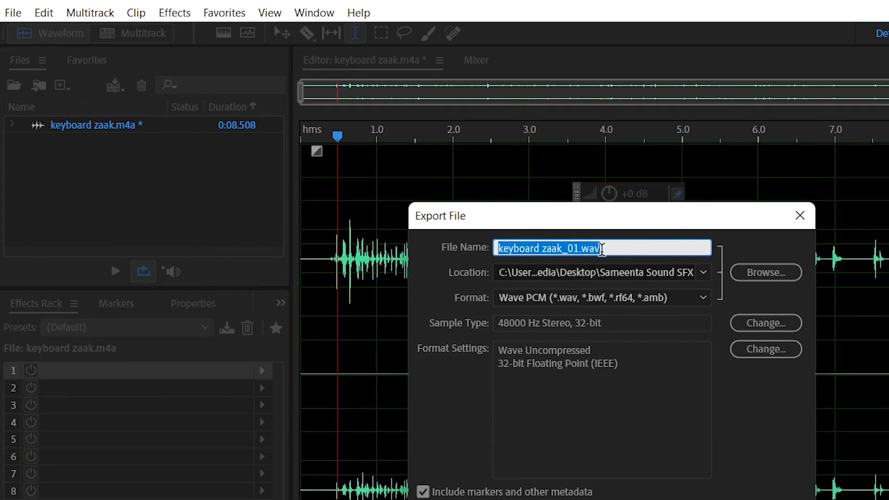
pyautogui.moveTo(607, 249); pyautogui.dragTo(479, 253)
pyautogui.press('Escape')
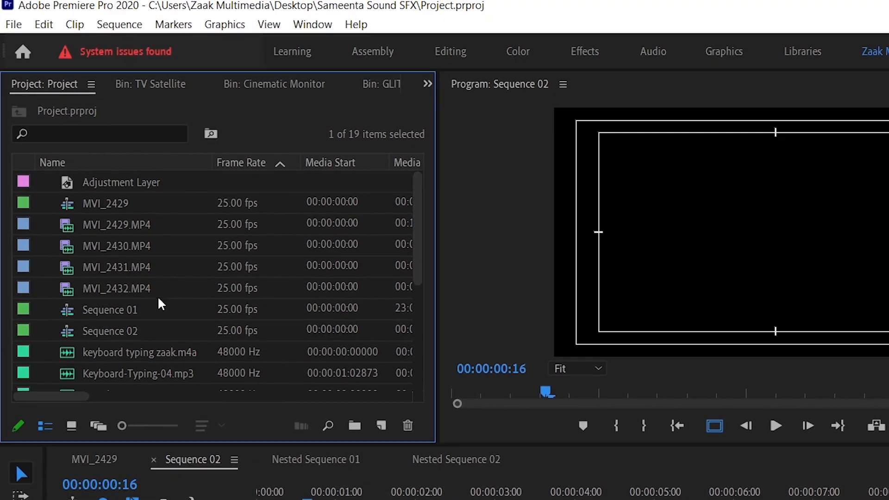
# In Premiere Pro, play the audio clip in Sequence 02 briefly and stop playback.
pyautogui.click(14, 26)
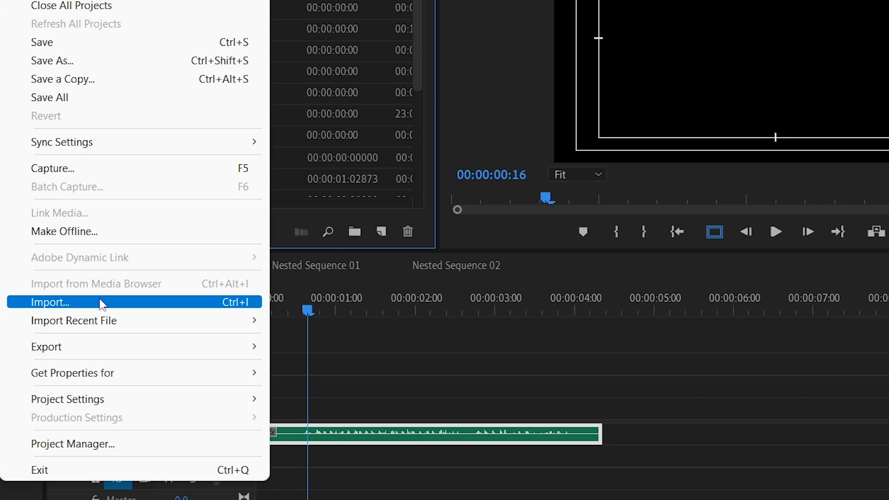
pyautogui.click(383, 376)
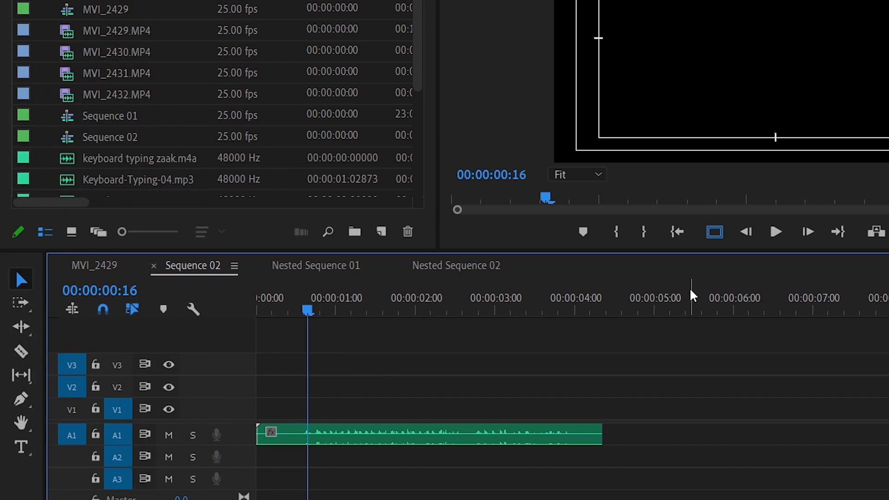
pyautogui.click(774, 233)
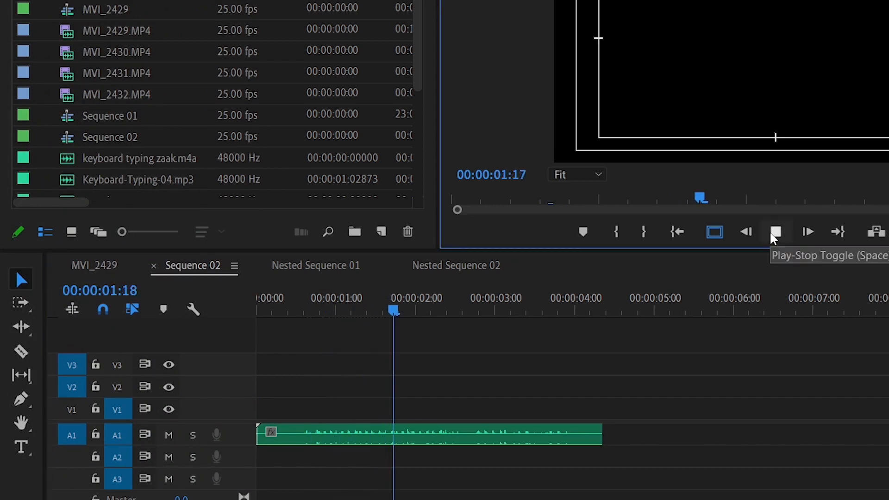
pyautogui.click(774, 232)
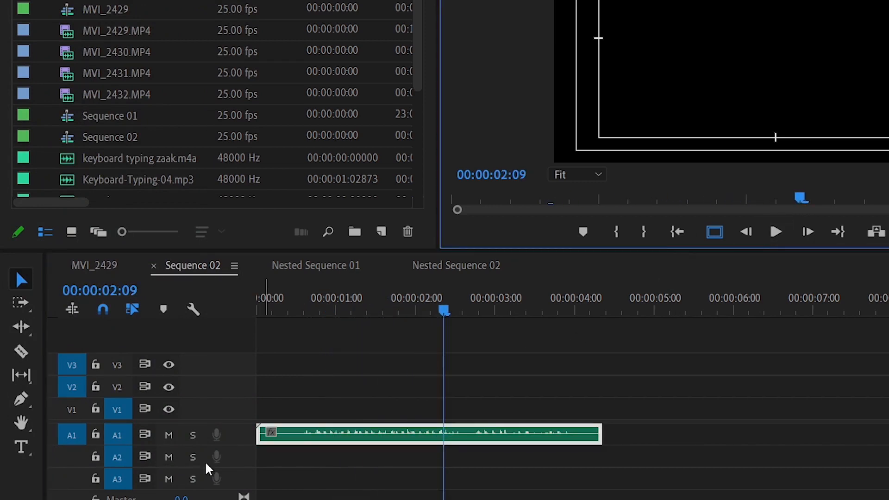
# Place the playhead at 00:00:00:17 and bring up the Audio Clip Mixer for Sequence 02.
pyautogui.click(312, 310)
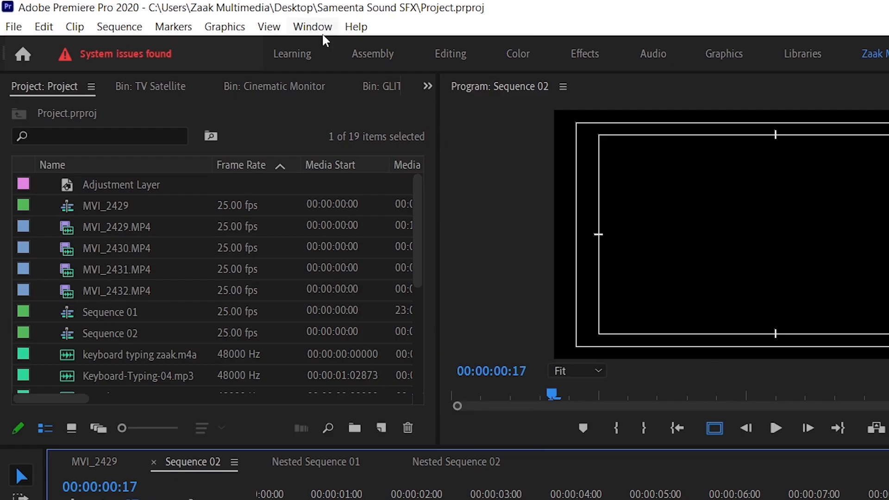
pyautogui.click(312, 27)
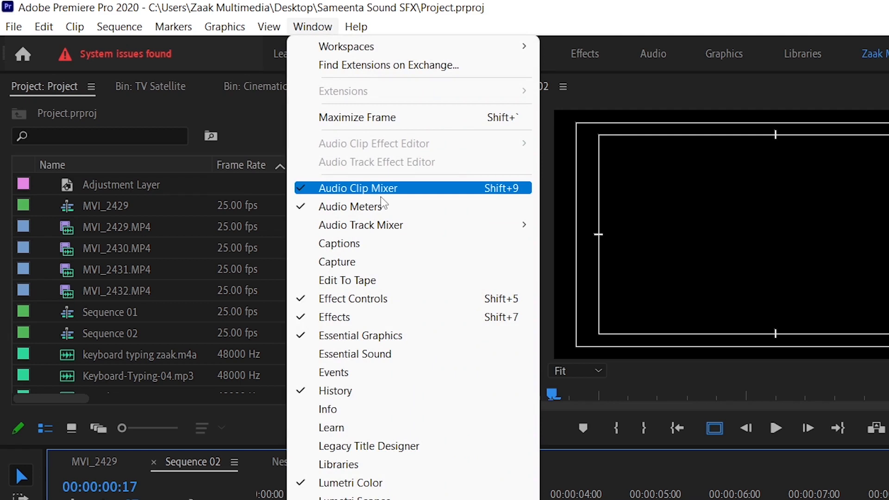
pyautogui.click(393, 190)
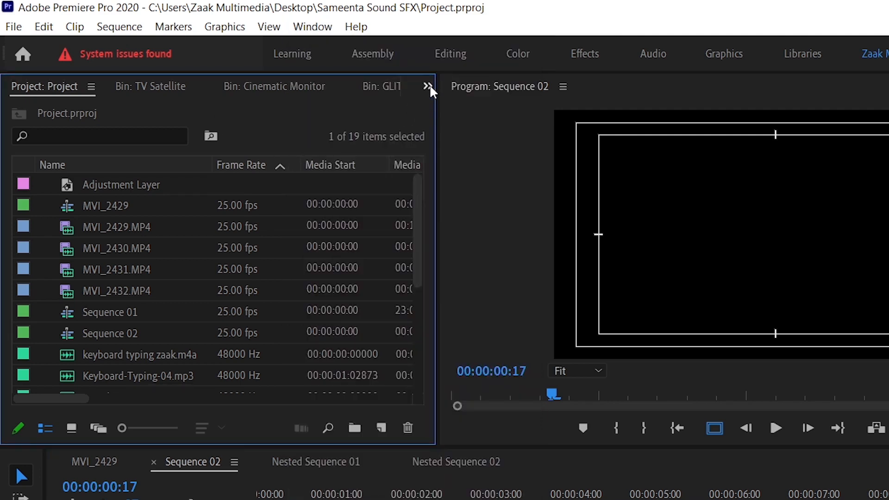
pyautogui.click(427, 87)
pyautogui.click(480, 363)
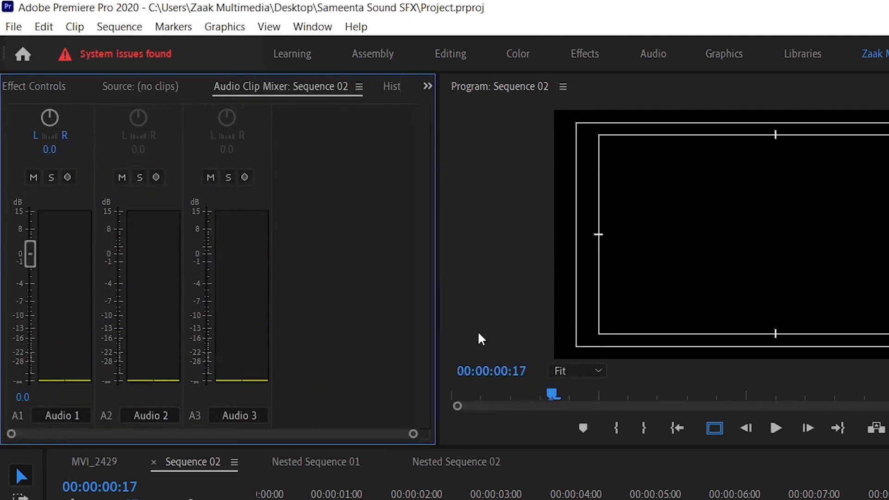
# Bring up the Audio Track Mixer for Sequence 02 and add a Parametric Equalizer to the Audio 1 track.
pyautogui.click(430, 90)
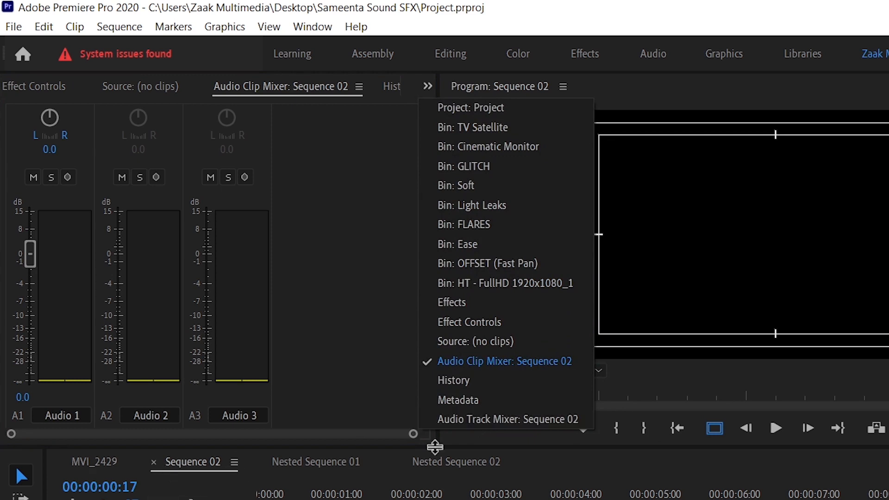
pyautogui.click(491, 419)
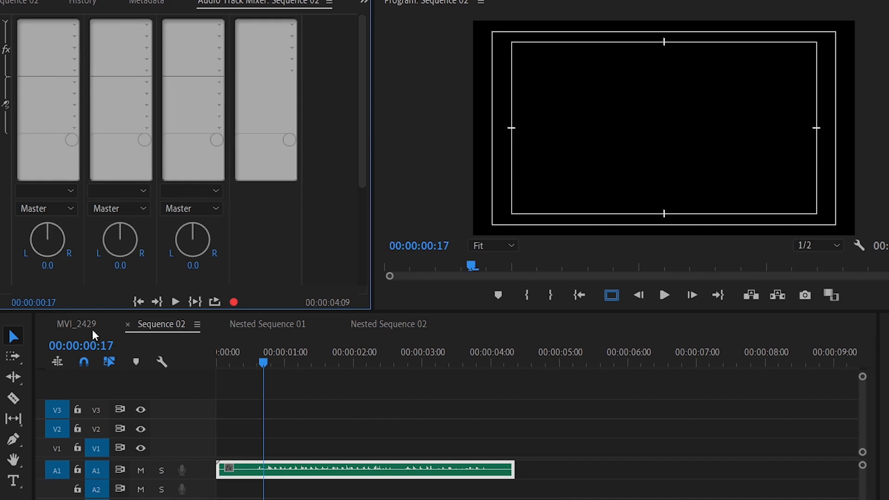
pyautogui.moveTo(361, 168); pyautogui.dragTo(362, 263)
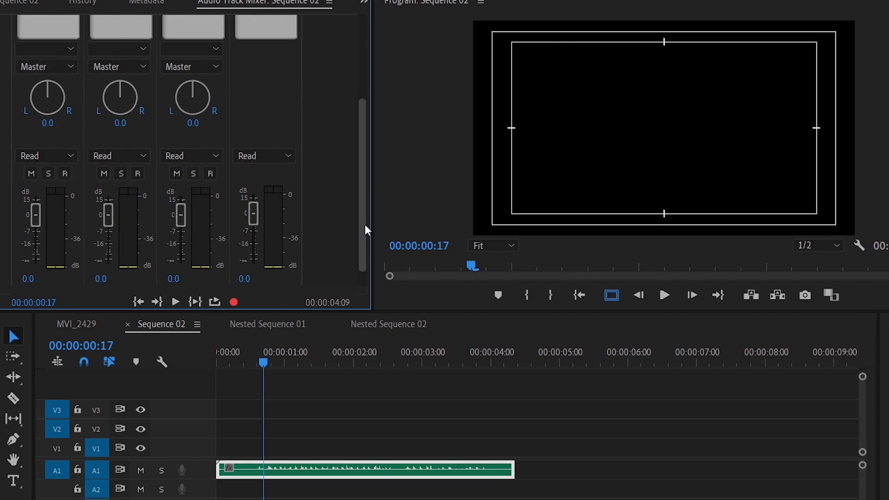
pyautogui.moveTo(364, 224); pyautogui.dragTo(354, 107)
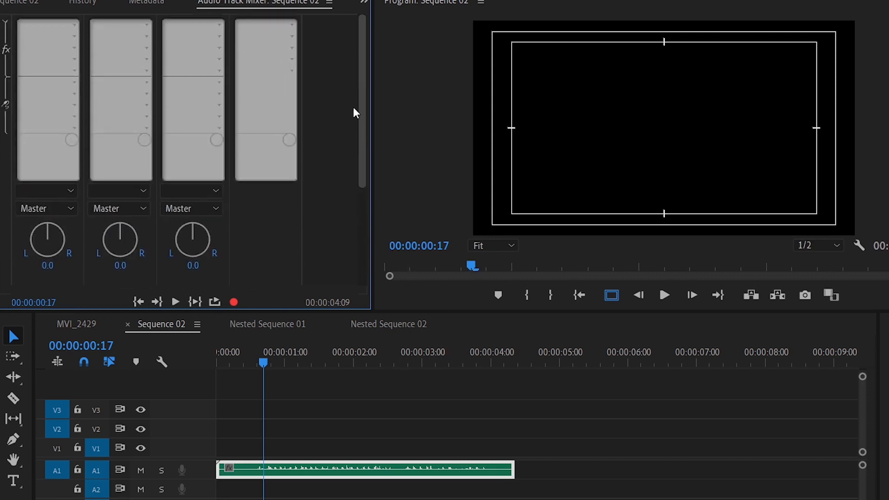
pyautogui.click(74, 23)
pyautogui.moveTo(98, 99)
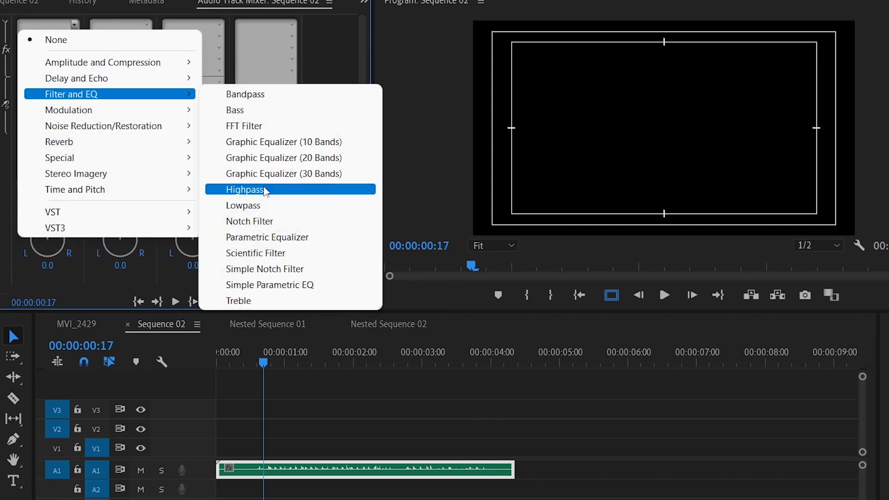
pyautogui.click(276, 236)
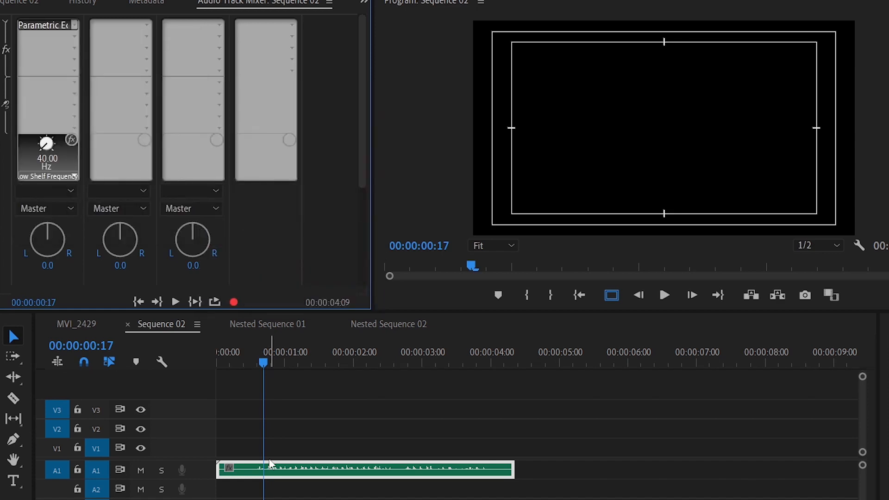
# Load the Loudness Maximizer preset in the track's equalizer and lower the low shelf to about -47 dB at 124 Hz.
pyautogui.doubleClick(41, 24)
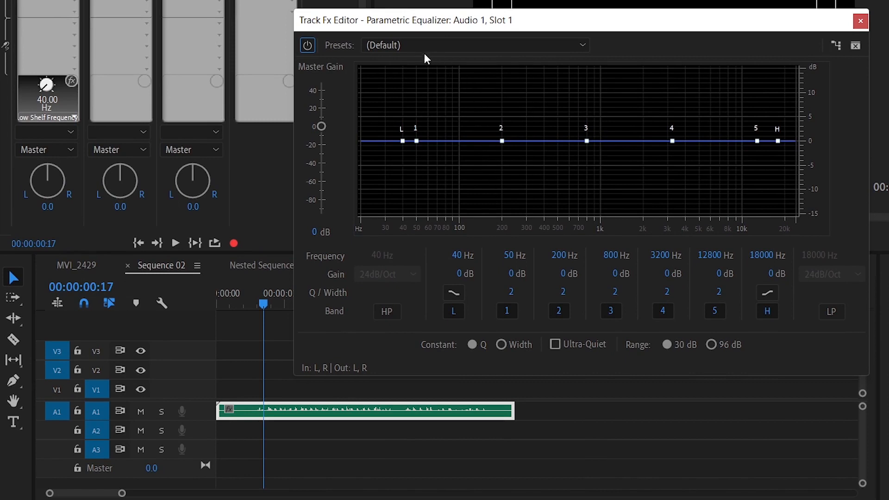
pyautogui.click(409, 43)
pyautogui.click(422, 200)
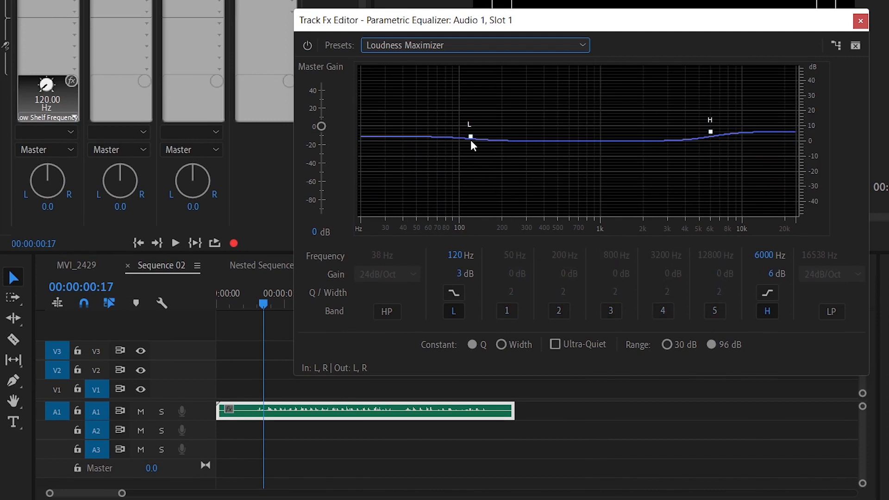
pyautogui.moveTo(470, 138); pyautogui.dragTo(476, 212)
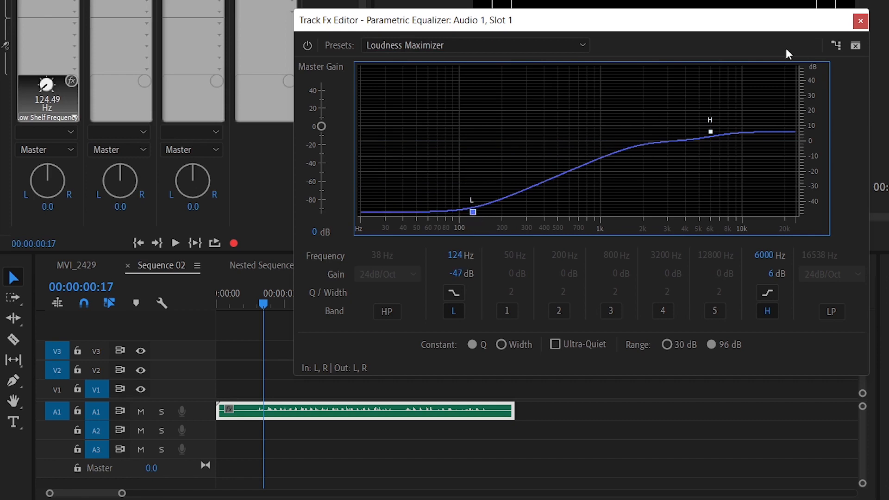
pyautogui.click(861, 20)
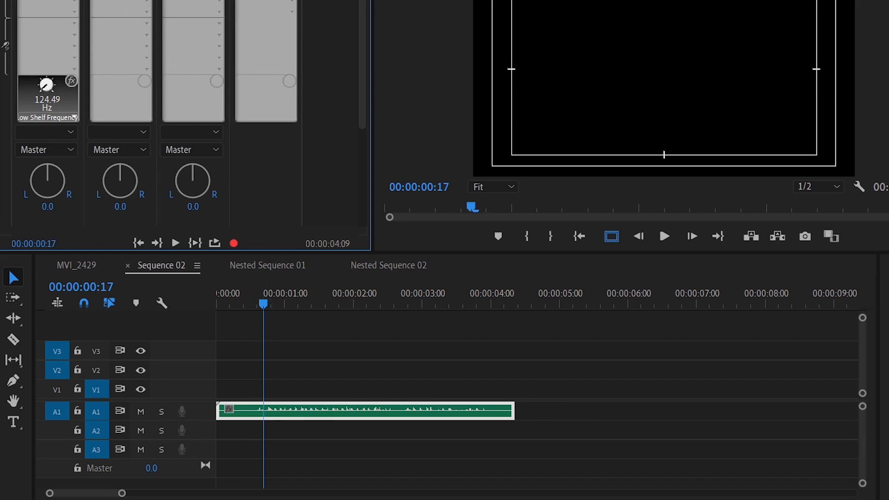
# Remove the Parametric Equalizer from the Audio 1 track and apply that audio effect directly to the keyboard typing clip.
pyautogui.click(76, 15)
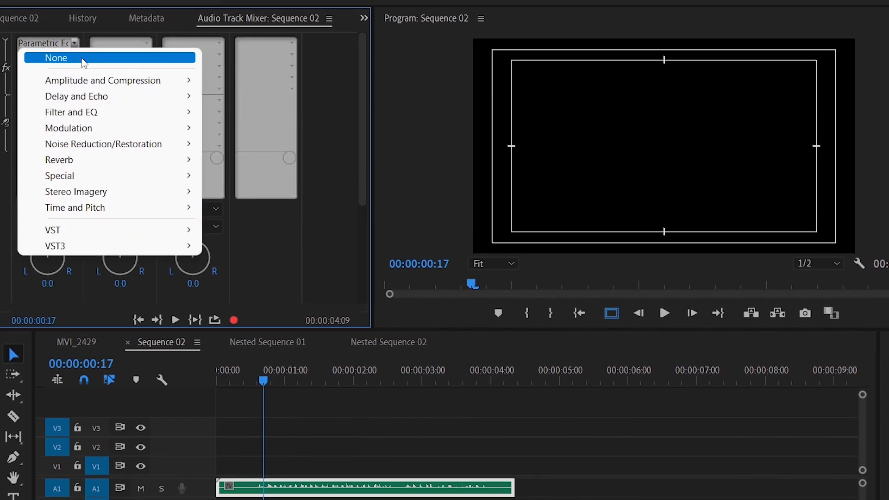
pyautogui.click(81, 29)
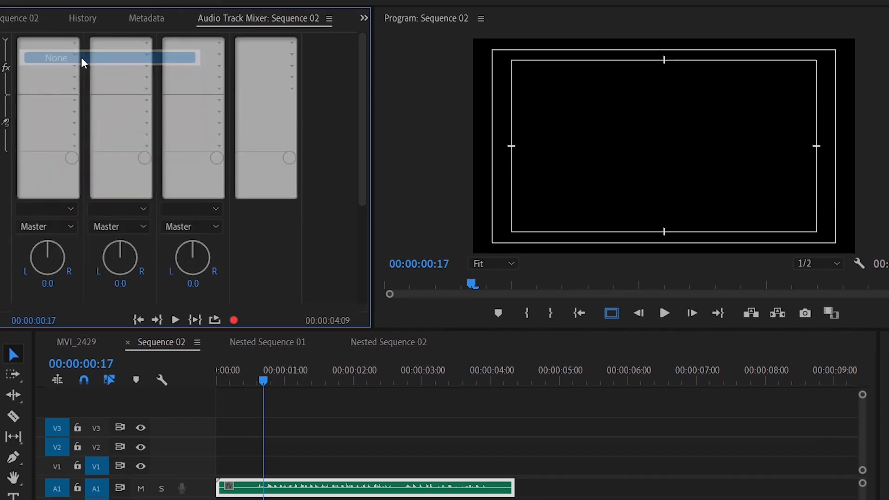
pyautogui.click(364, 18)
pyautogui.click(407, 204)
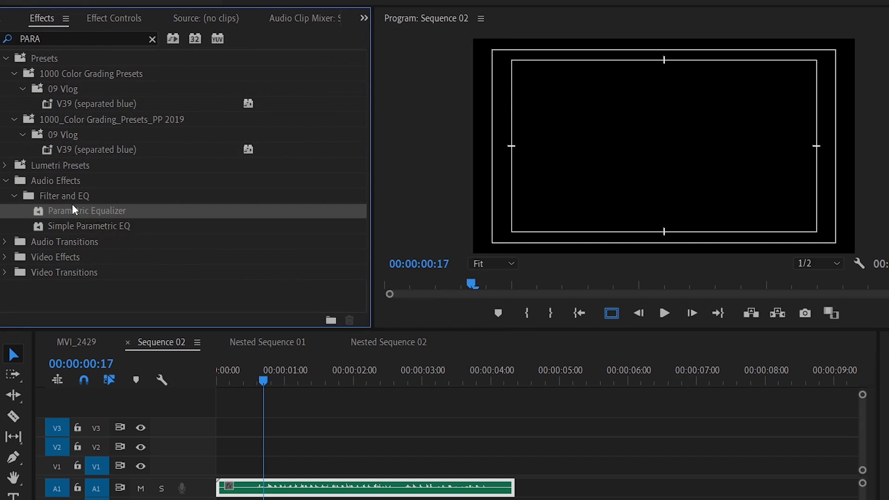
pyautogui.moveTo(89, 210); pyautogui.dragTo(276, 487)
pyautogui.click(262, 496)
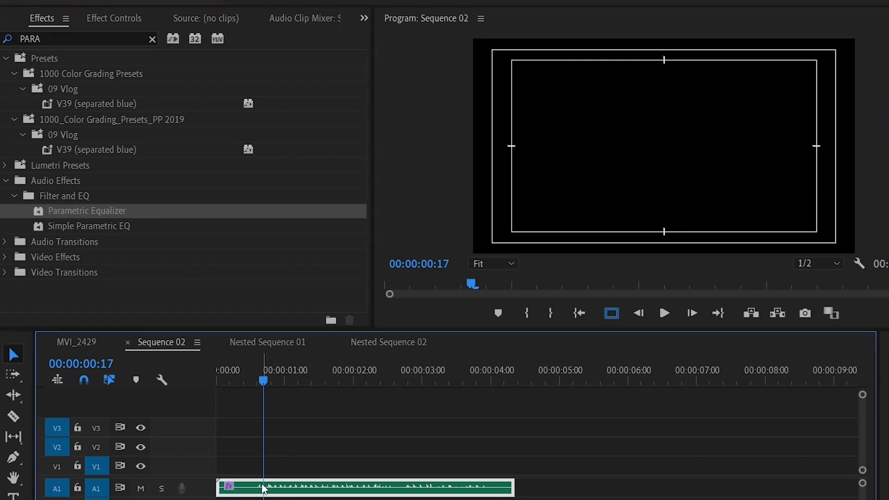
# Open the custom setup of the keyboard typing clip's Parametric Equalizer from its effect controls.
pyautogui.click(108, 17)
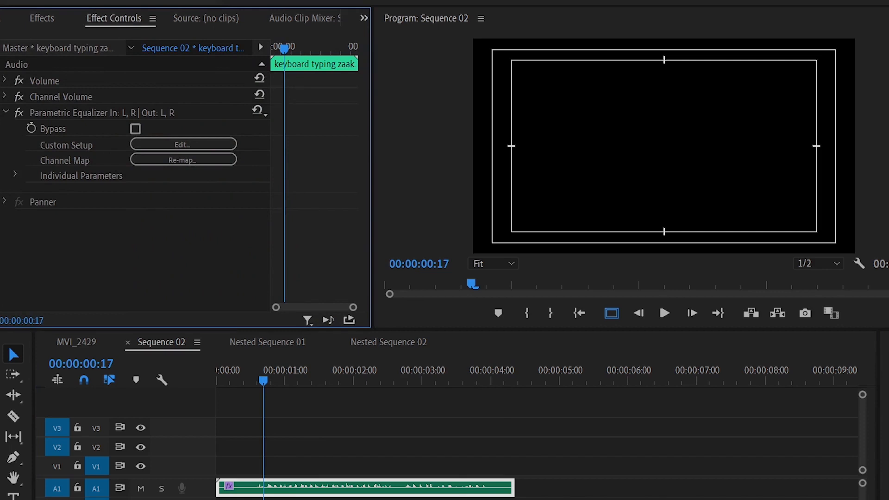
pyautogui.click(257, 1)
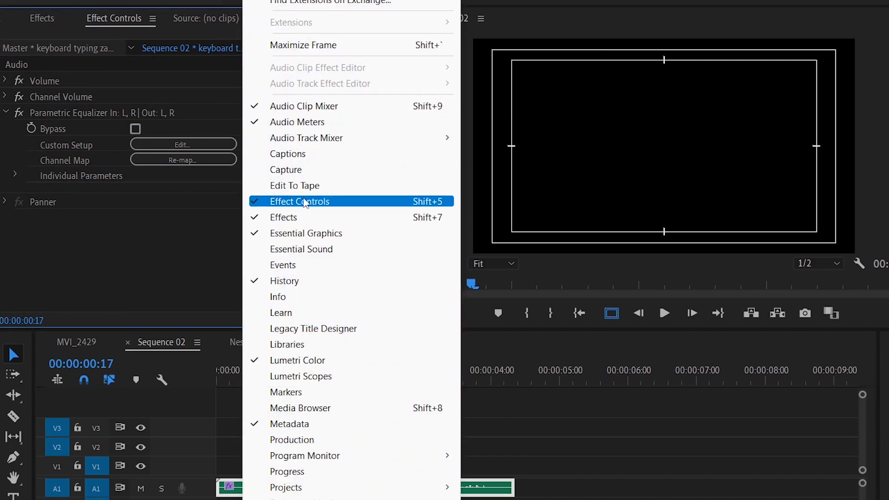
pyautogui.click(158, 236)
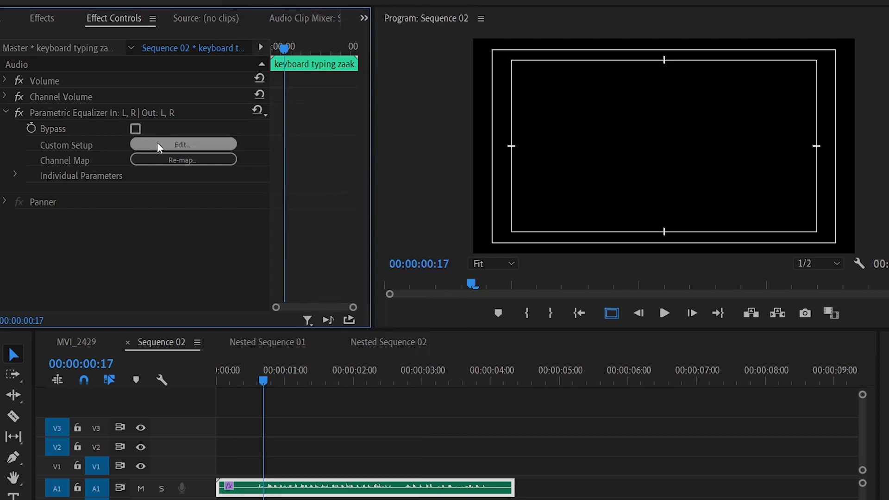
pyautogui.click(196, 144)
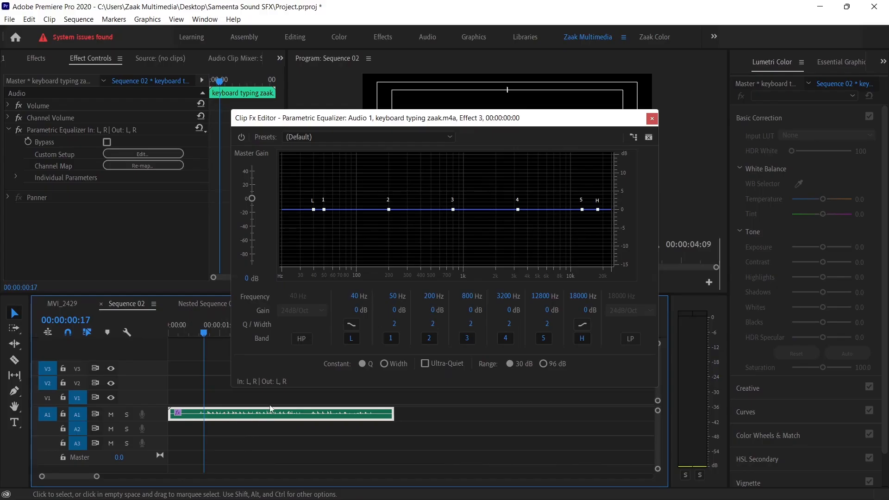
# Load the Loudness Maximizer preset in the clip's equalizer and lower the low shelf to about -41.9 dB at 126 Hz.
pyautogui.click(331, 138)
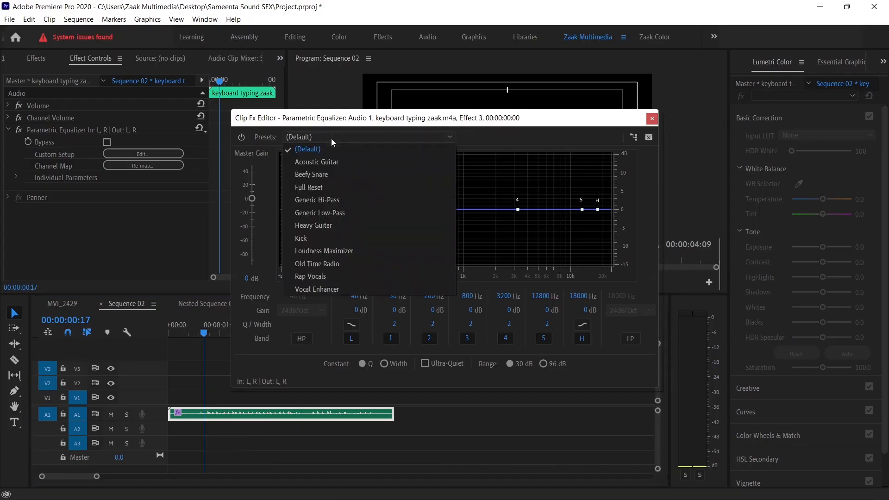
pyautogui.click(333, 251)
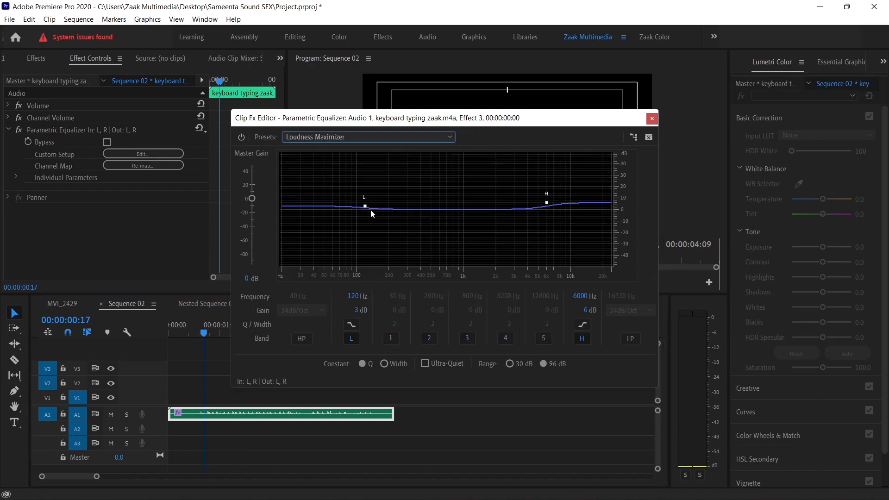
pyautogui.moveTo(365, 207); pyautogui.dragTo(367, 256)
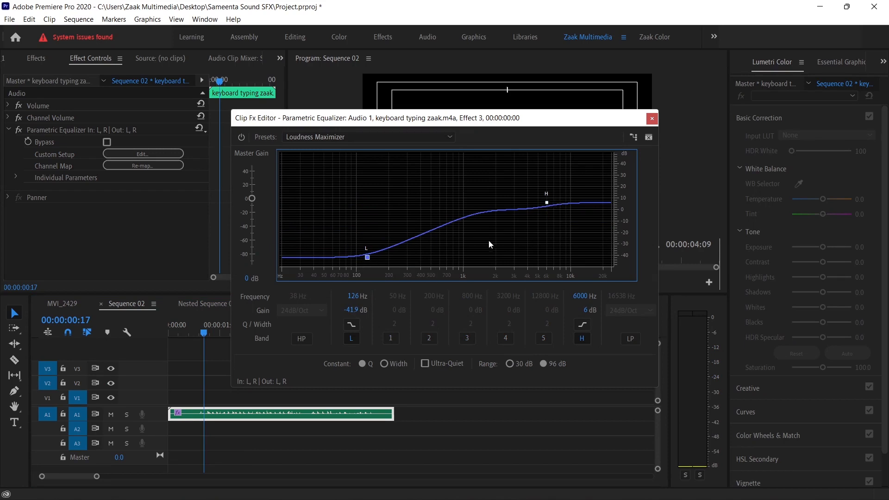
# Set the equalizer's high shelf to about 8.1 dB at 4945 Hz, and play the clip to check the sound.
pyautogui.moveTo(548, 203)
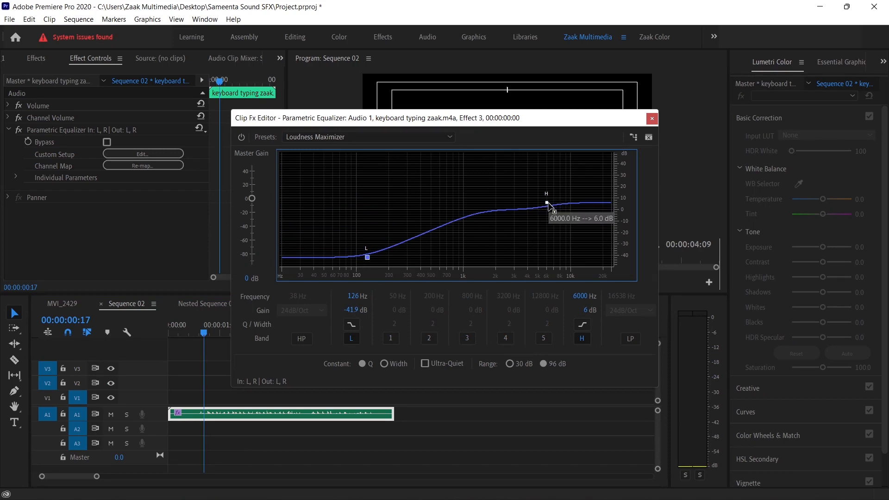
pyautogui.moveTo(549, 197)
pyautogui.mouseDown()
pyautogui.moveTo(537, 173)
pyautogui.moveTo(538, 203)
pyautogui.mouseUp()
pyautogui.press('space')
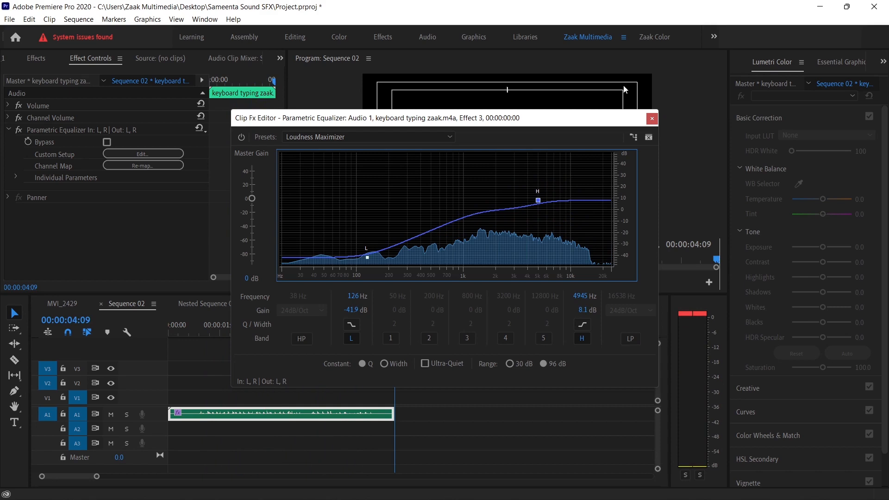
pyautogui.click(652, 118)
pyautogui.moveTo(251, 331); pyautogui.dragTo(208, 331)
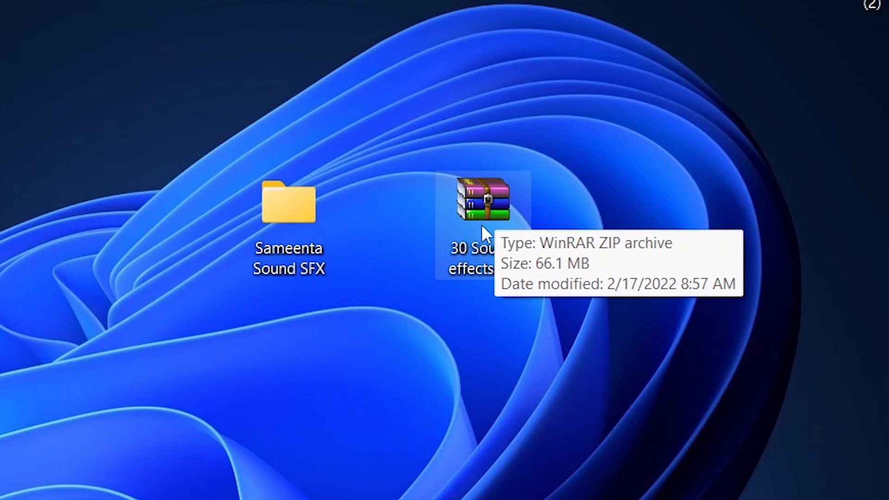
# Switch to the desktop and open the available actions for the 30 Sound effects ZIP archive.
pyautogui.rightClick(485, 203)
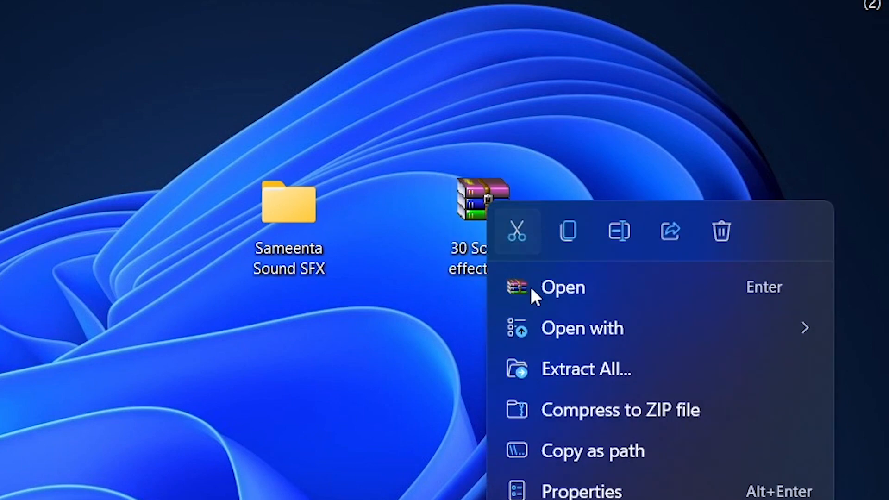